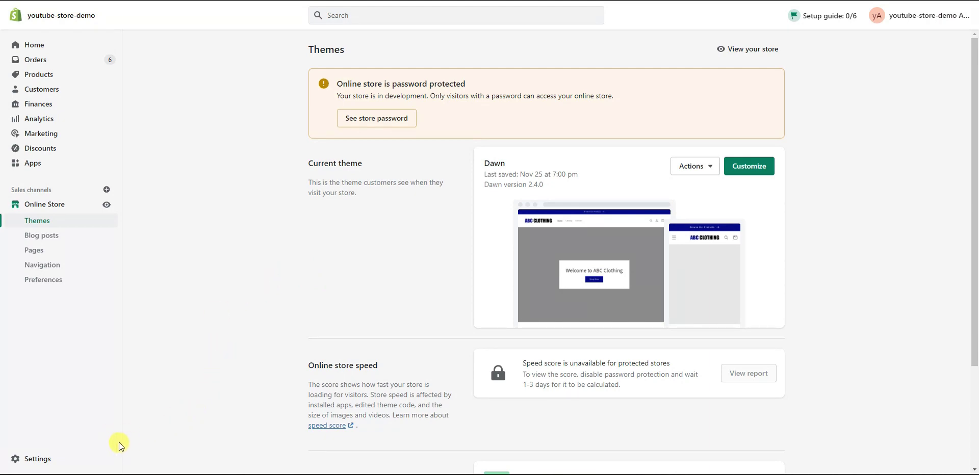
# Open the store's Checkout settings and set customer accounts to optional
pyautogui.click(39, 459)
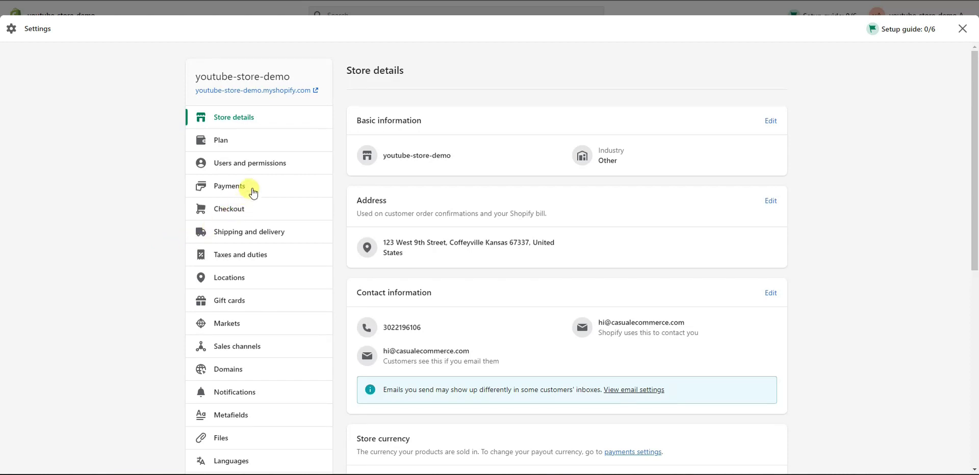
pyautogui.click(244, 212)
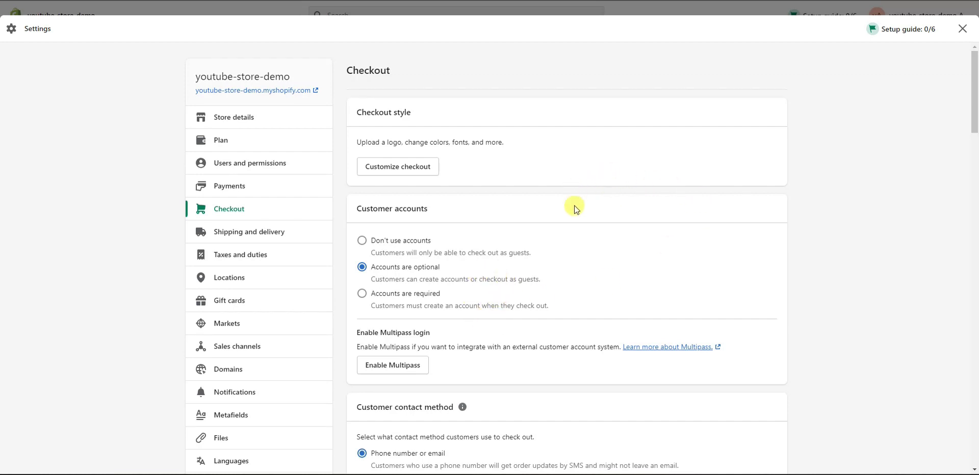
pyautogui.scroll(-1, 469, 163)
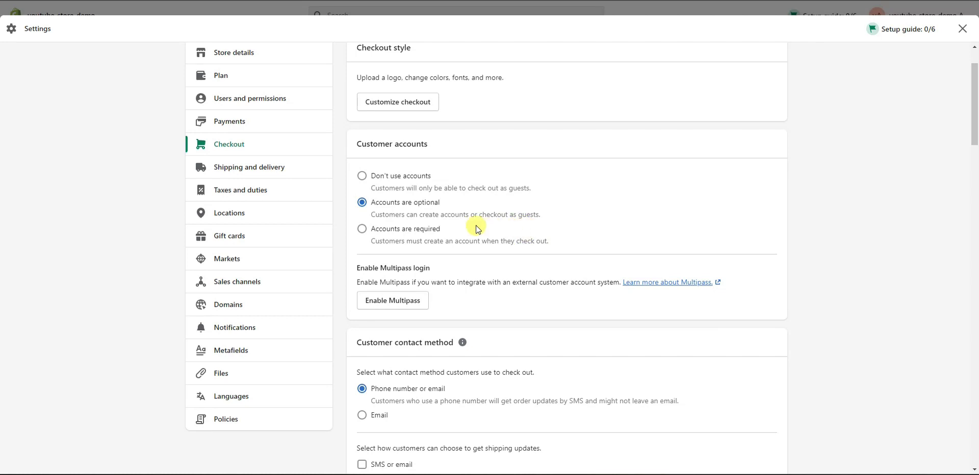
pyautogui.click(421, 236)
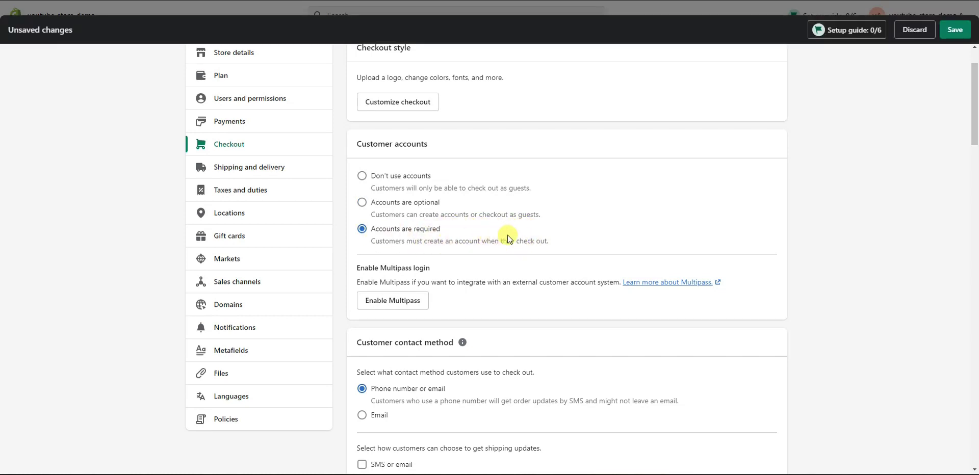
pyautogui.click(421, 208)
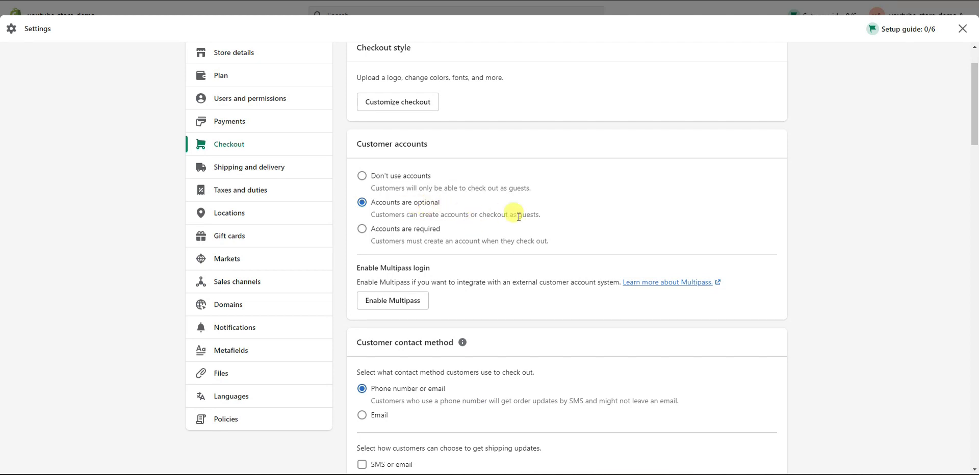
# Set the customer contact method to phone number or email and offer shipping updates by SMS or email
pyautogui.scroll(-1, 535, 223)
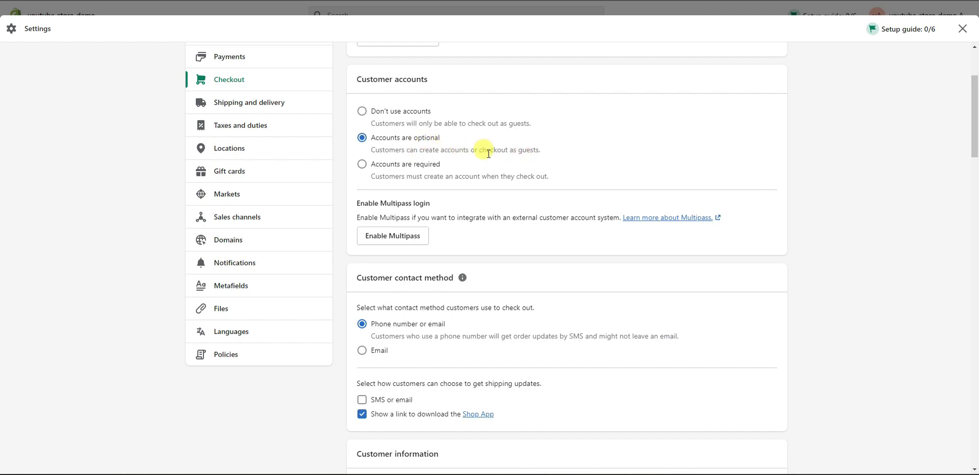
pyautogui.scroll(-1, 482, 165)
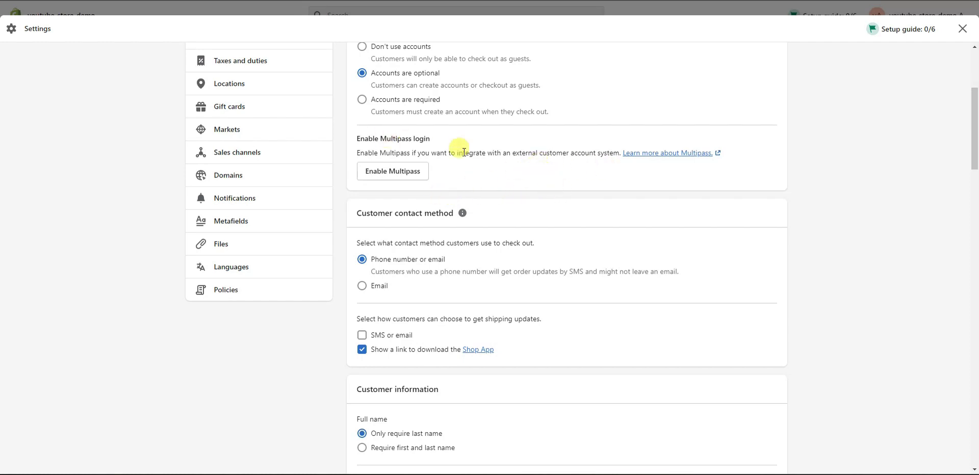
pyautogui.scroll(-4, 450, 163)
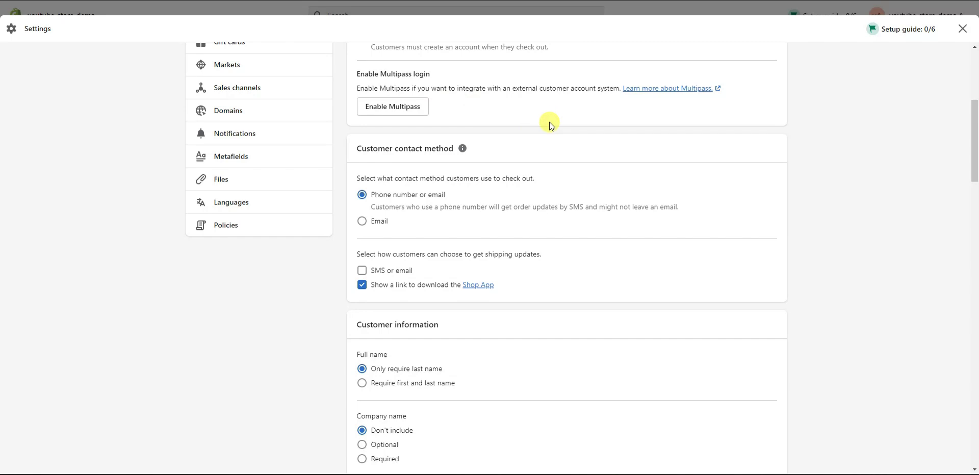
pyautogui.scroll(1, 551, 126)
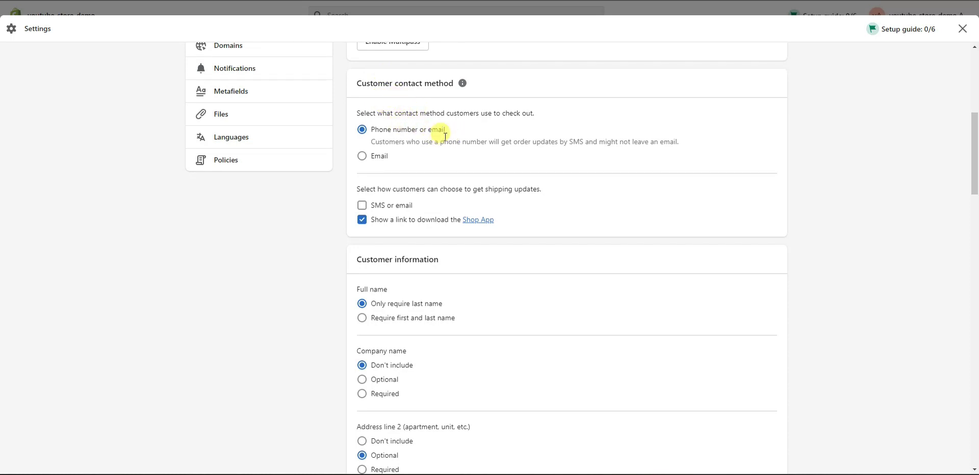
pyautogui.click(380, 162)
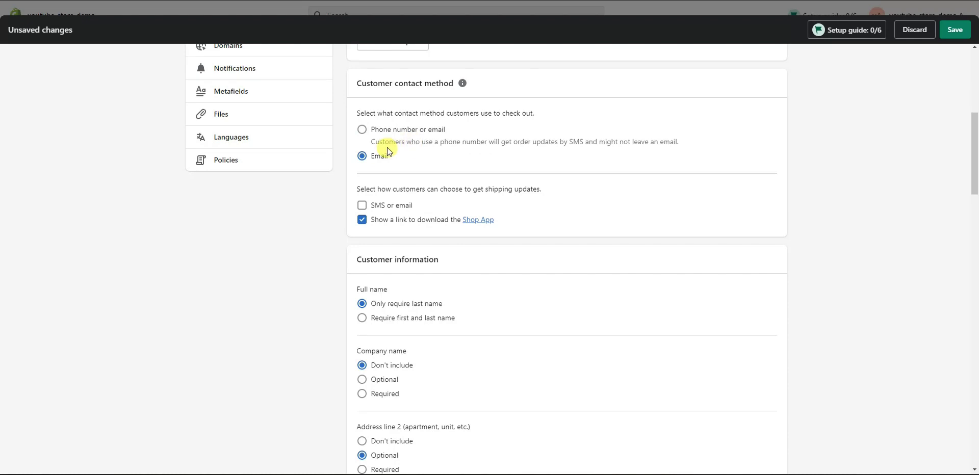
pyautogui.click(418, 131)
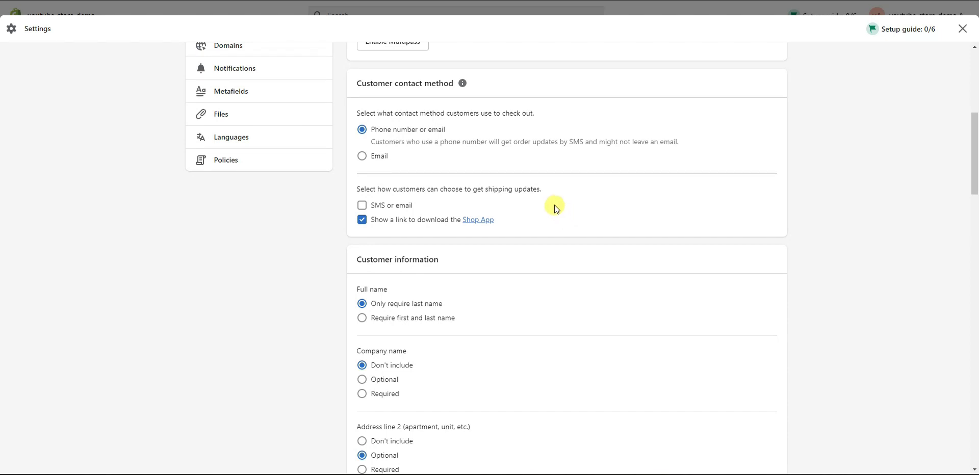
pyautogui.click(408, 205)
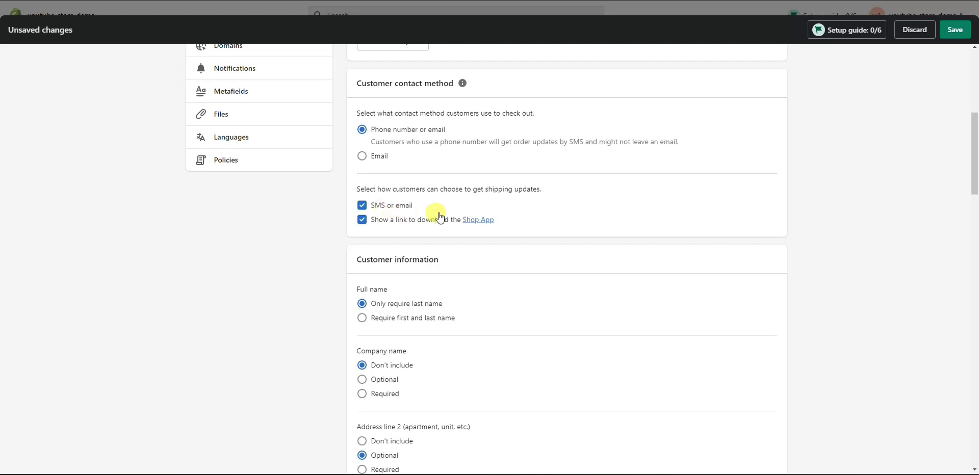
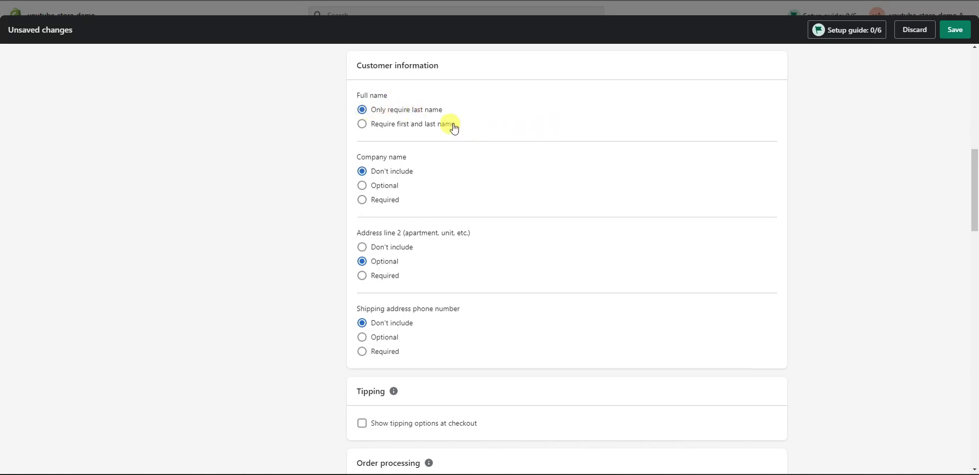
# Require first and last name in the customer information and set the company name to Don't include
pyautogui.click(444, 123)
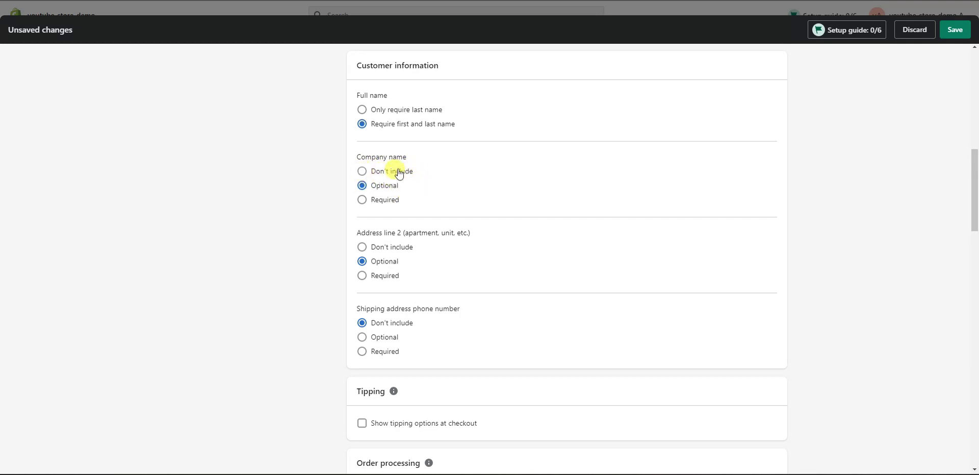
pyautogui.click(374, 171)
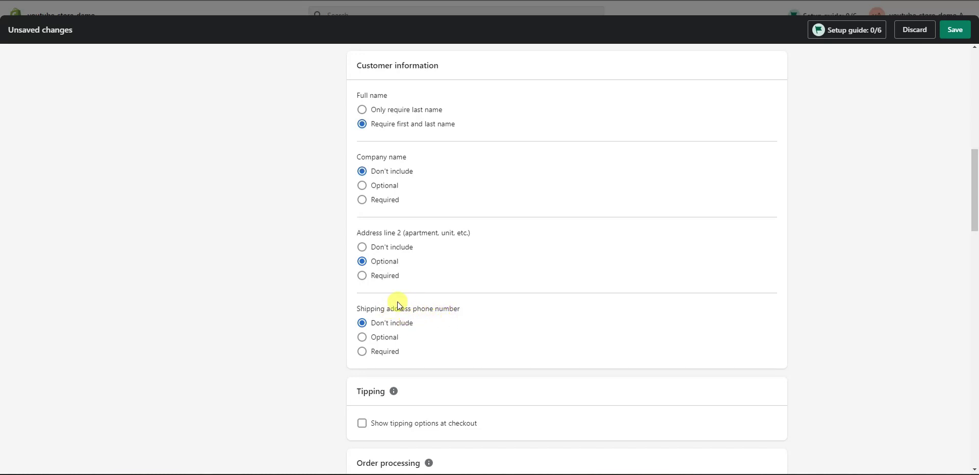
# Review the address line 2, shipping phone number, tipping and order processing options for checkout
pyautogui.scroll(-1, 431, 308)
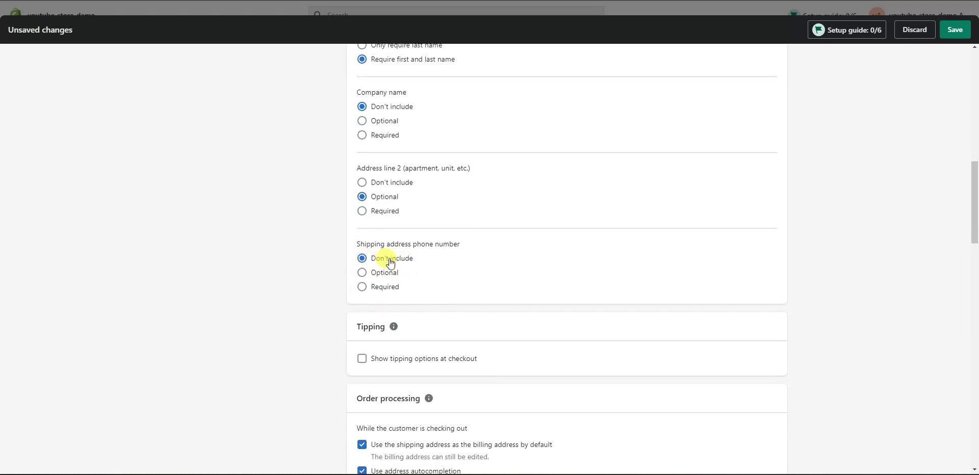
pyautogui.scroll(-1, 395, 263)
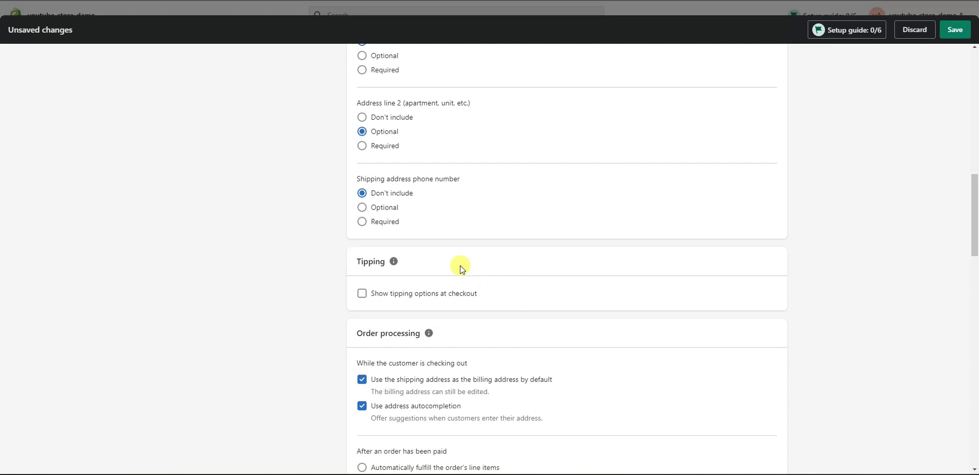
pyautogui.scroll(-1, 470, 327)
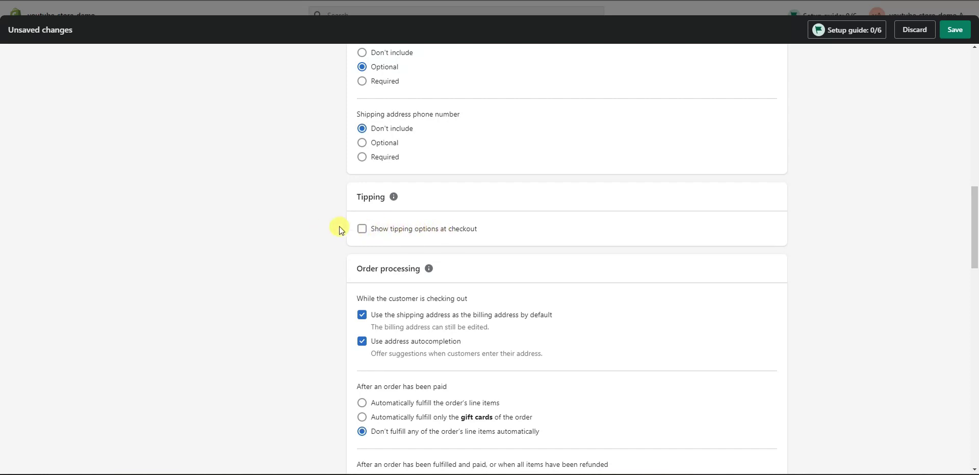
pyautogui.scroll(-3, 301, 223)
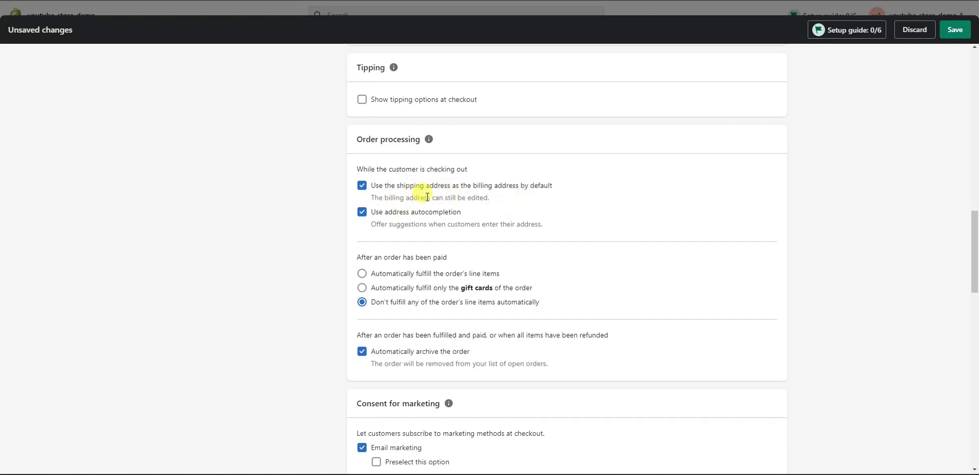
pyautogui.moveTo(493, 200); pyautogui.dragTo(374, 197)
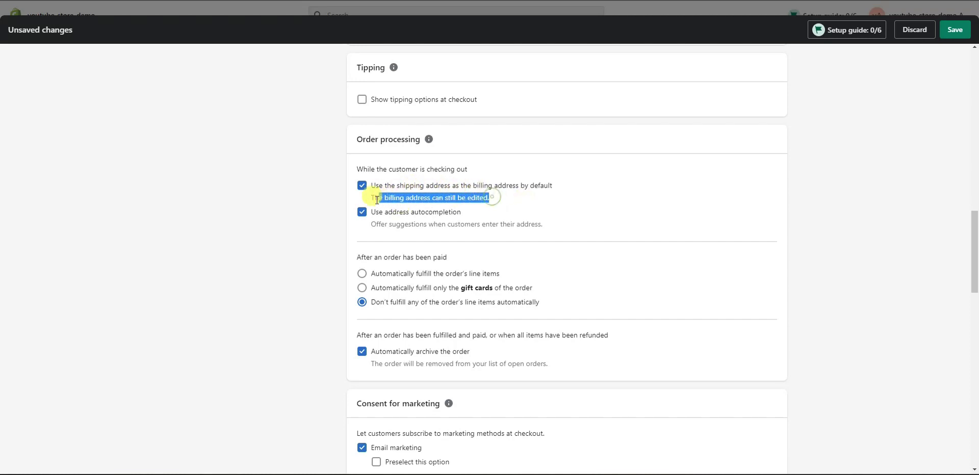
pyautogui.click(459, 198)
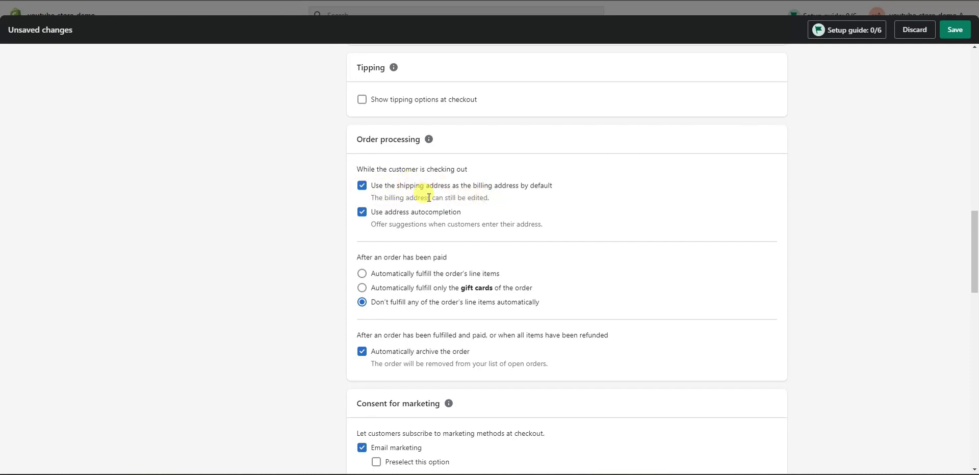
pyautogui.scroll(-2, 428, 199)
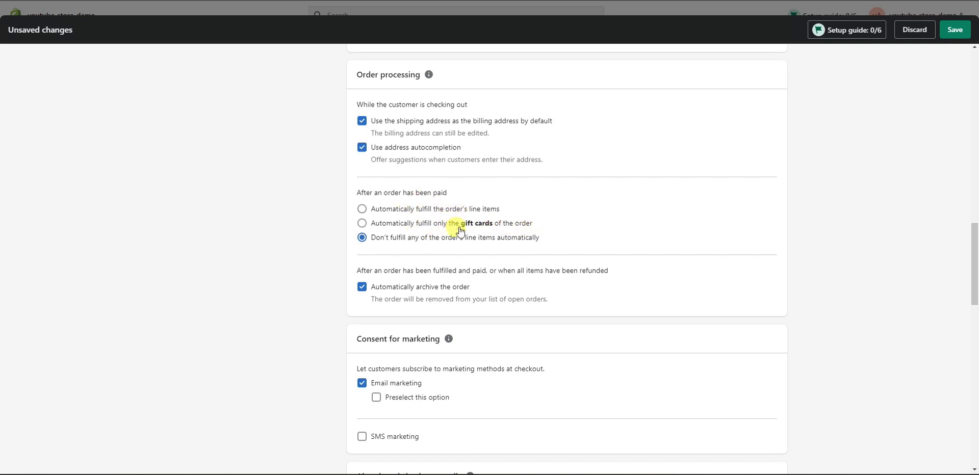
pyautogui.scroll(-1, 469, 210)
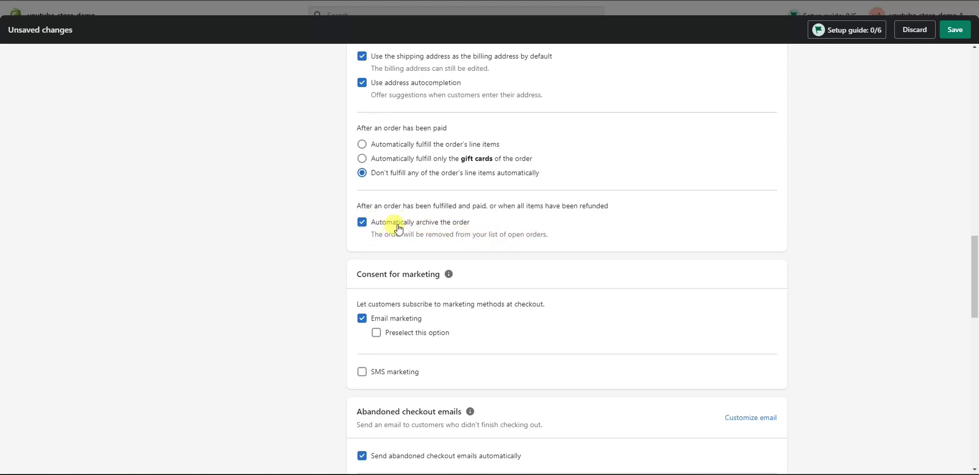
# Let customers subscribe to email and SMS marketing at checkout, with the email marketing option preselected
pyautogui.scroll(-3, 418, 229)
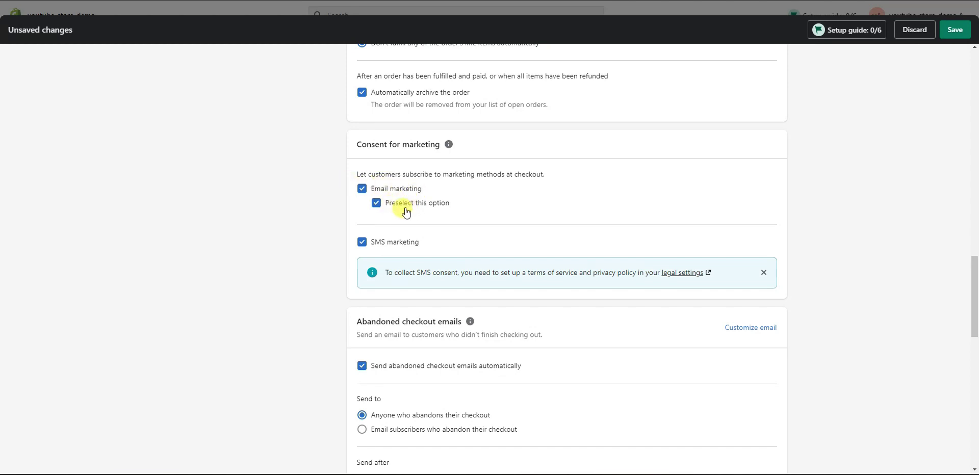
pyautogui.click(376, 203)
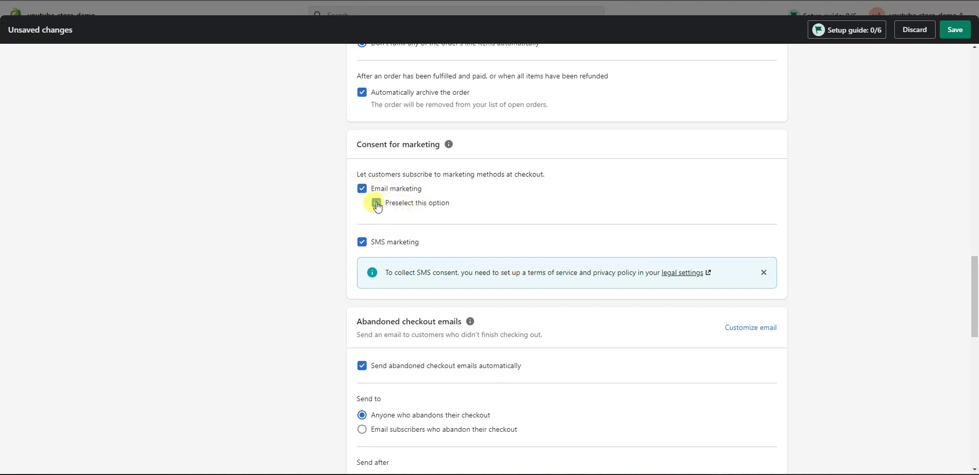
pyautogui.click(413, 205)
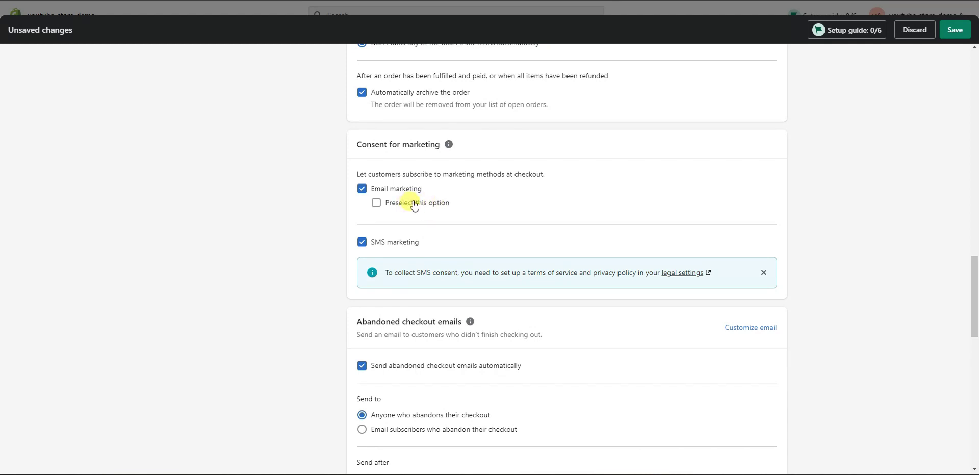
pyautogui.click(433, 204)
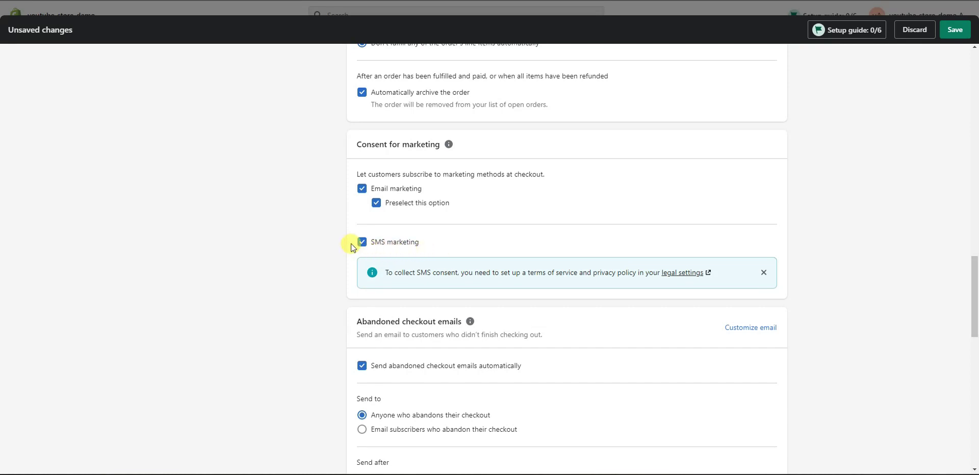
# Switch automatic sending of abandoned checkout emails off and back on
pyautogui.scroll(-2, 341, 244)
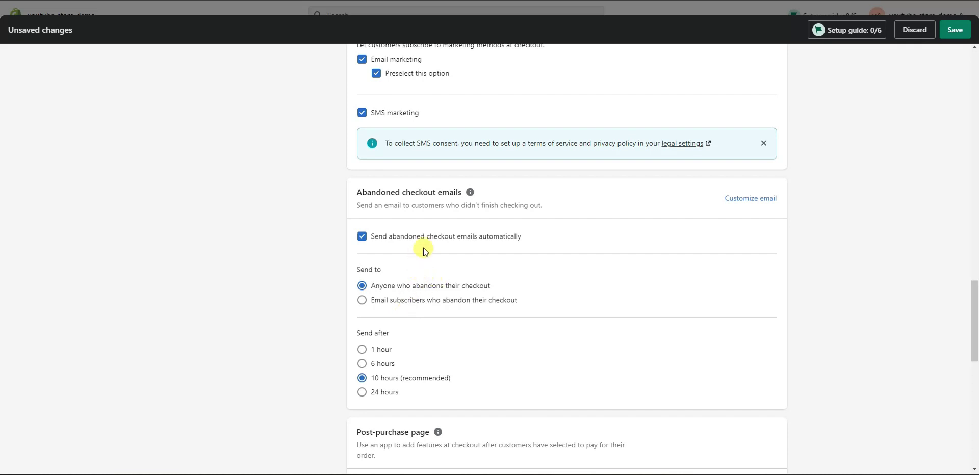
pyautogui.click(393, 238)
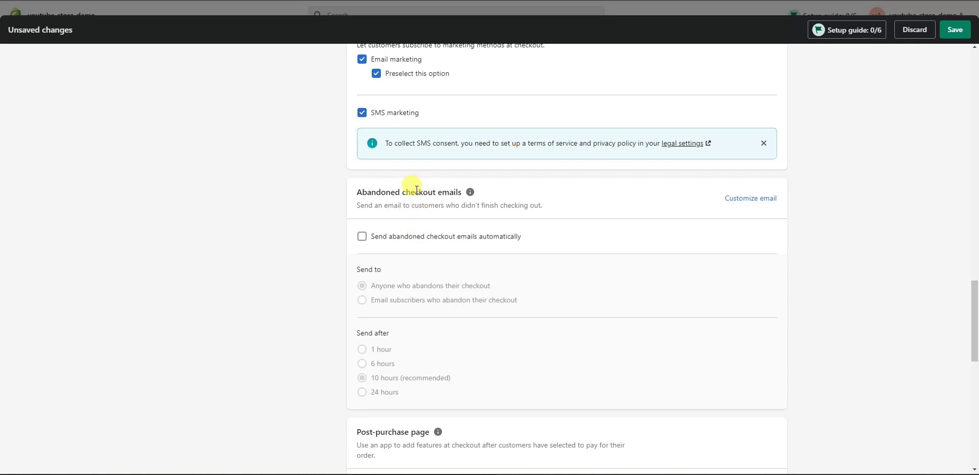
pyautogui.click(437, 239)
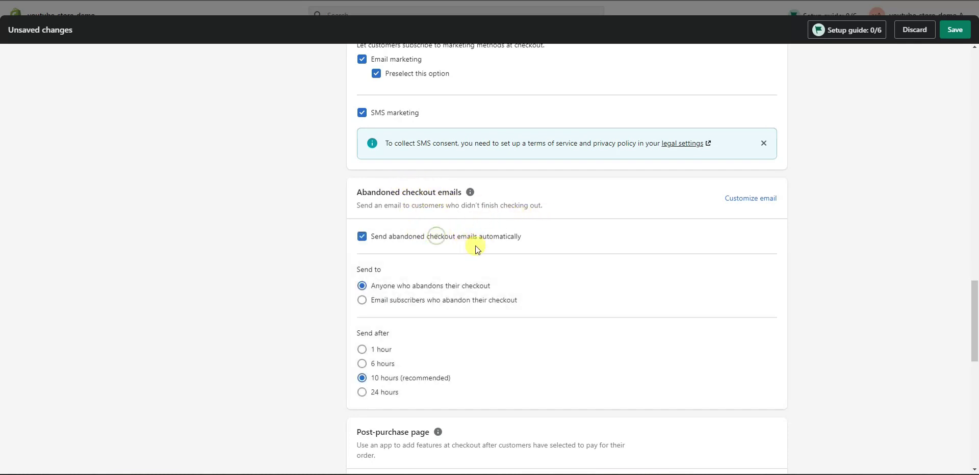
# Inspect the abandoned checkout email's HTML template and its preview, and return to the Checkout settings
pyautogui.click(767, 200)
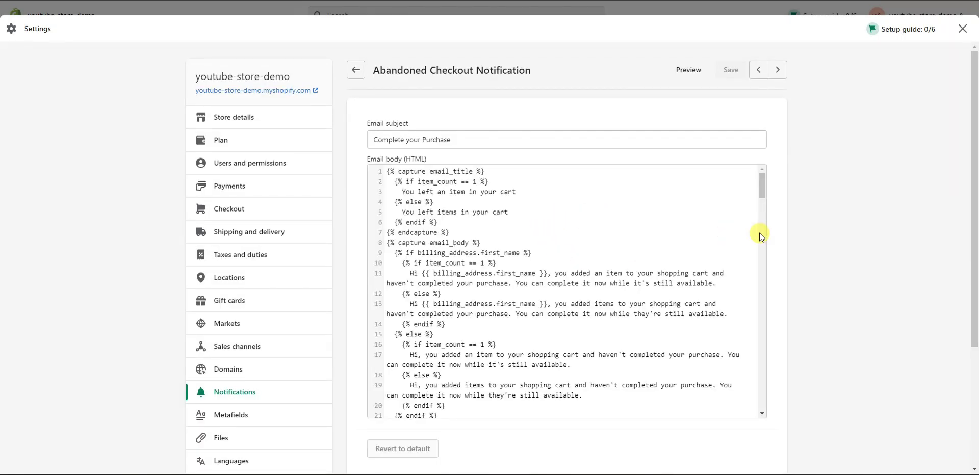
pyautogui.scroll(-5, 739, 262)
pyautogui.scroll(5, 785, 257)
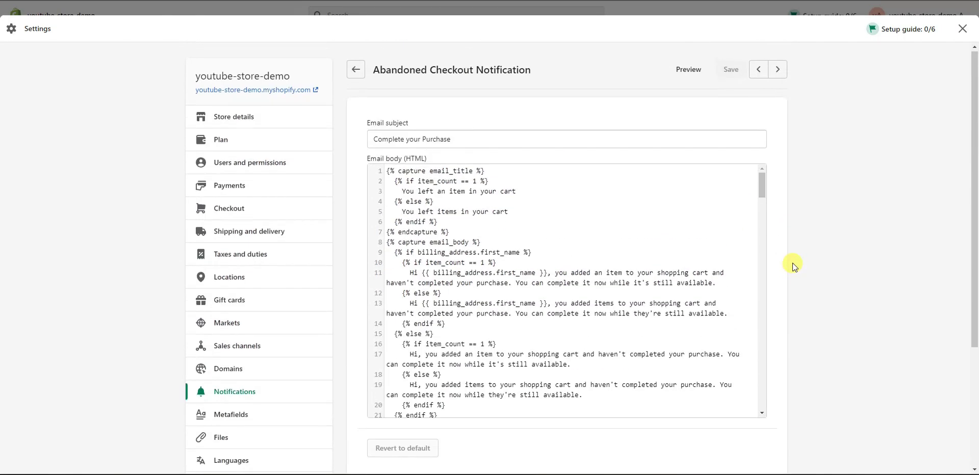
pyautogui.moveTo(761, 185)
pyautogui.mouseDown()
pyautogui.moveTo(764, 234)
pyautogui.moveTo(767, 186)
pyautogui.mouseUp()
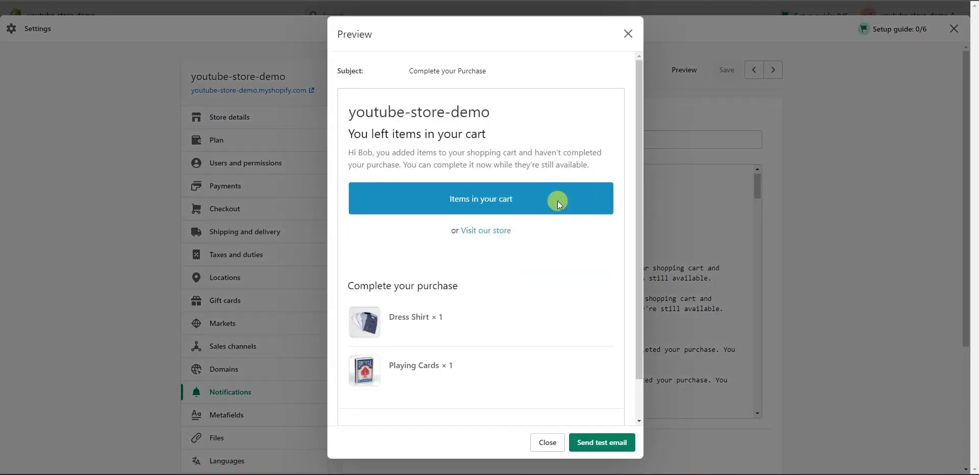
pyautogui.moveTo(638, 117); pyautogui.dragTo(652, 102)
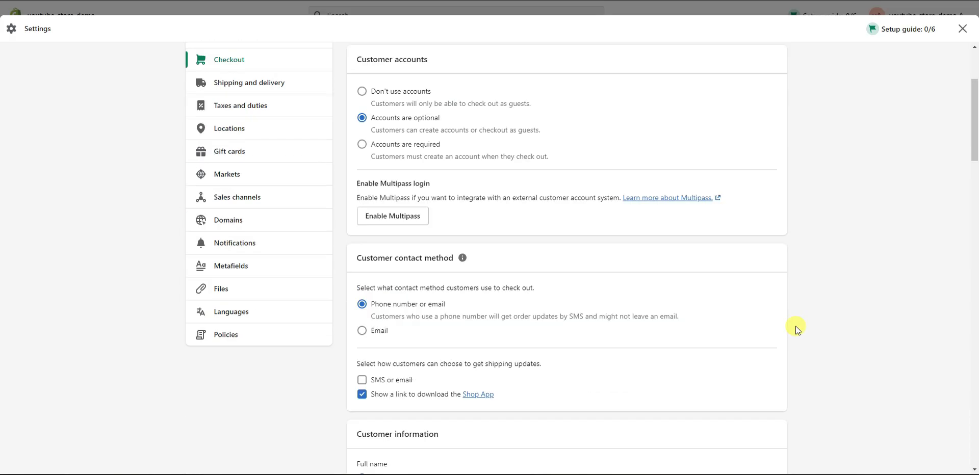
pyautogui.scroll(-13, 834, 316)
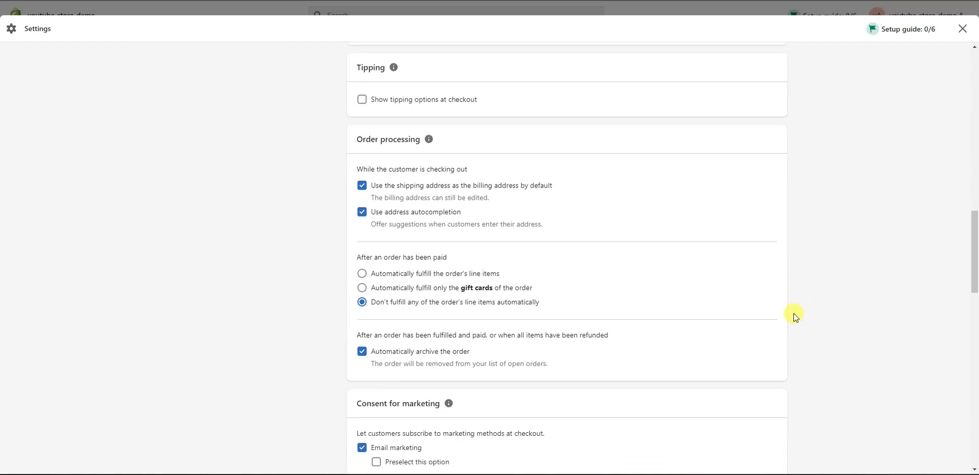
# Switch the post-purchase page app to None and back to Vanga AI - Upsell assistant
pyautogui.scroll(-9, 793, 313)
pyautogui.scroll(-3, 431, 182)
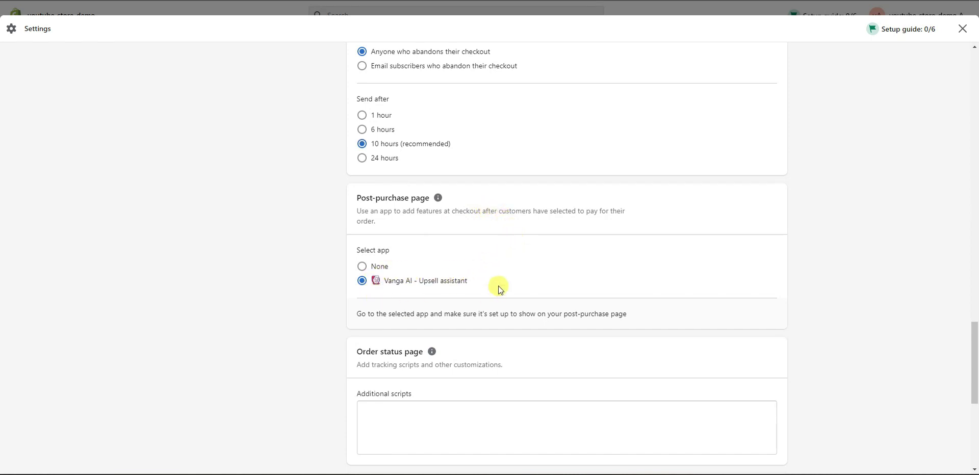
pyautogui.click(382, 266)
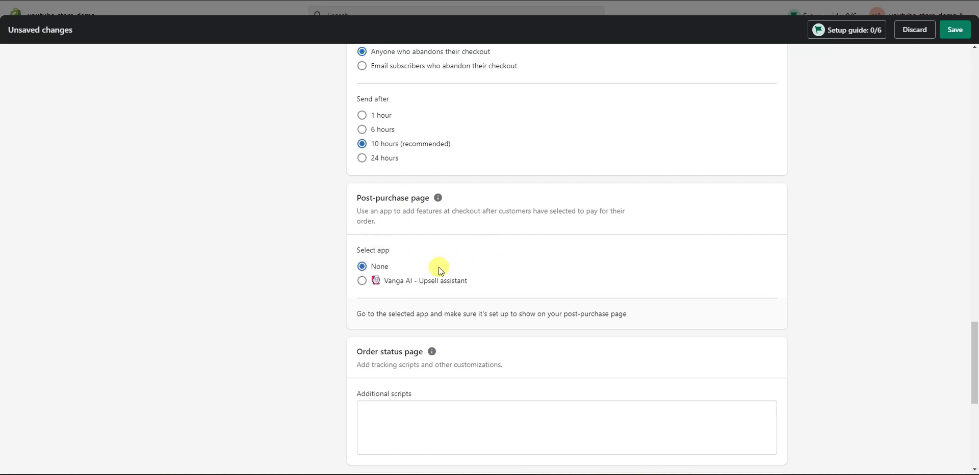
pyautogui.click(363, 281)
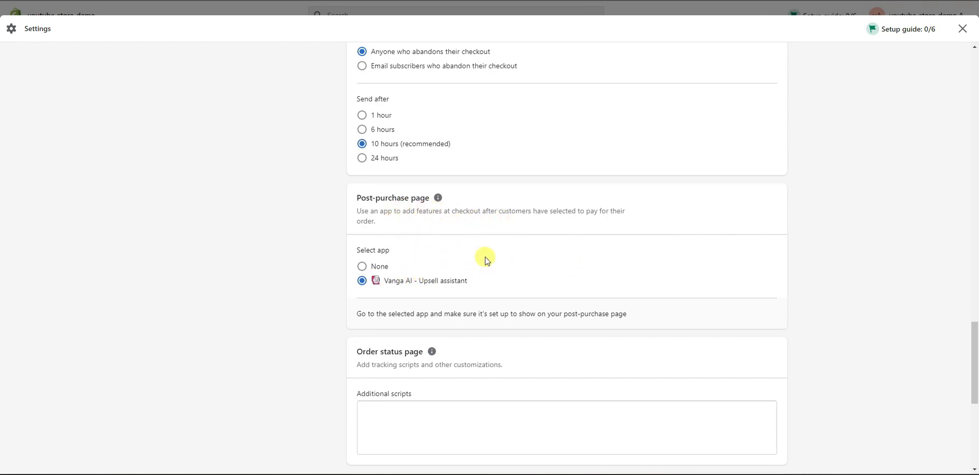
# Review the additional script fields for the order status and post-purchase pages and the checkout language section, and return to the Checkout style settings
pyautogui.scroll(-1, 461, 192)
pyautogui.scroll(-3, 422, 183)
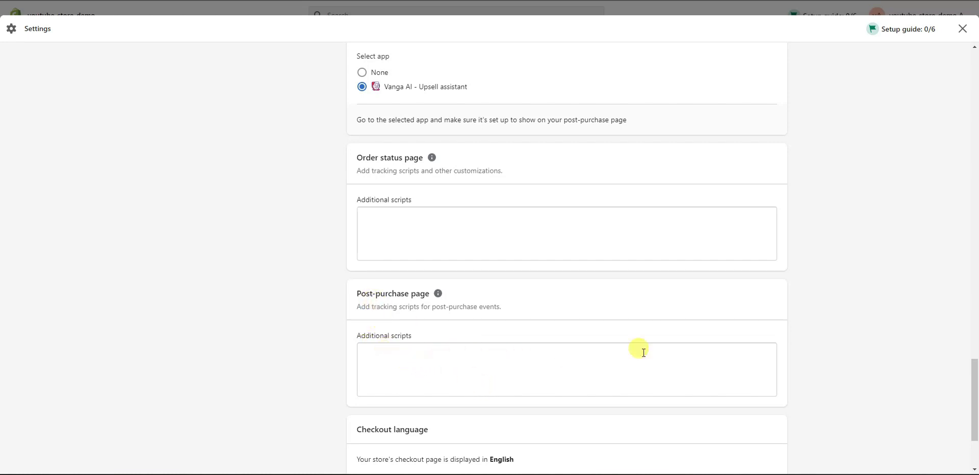
pyautogui.scroll(-3, 484, 321)
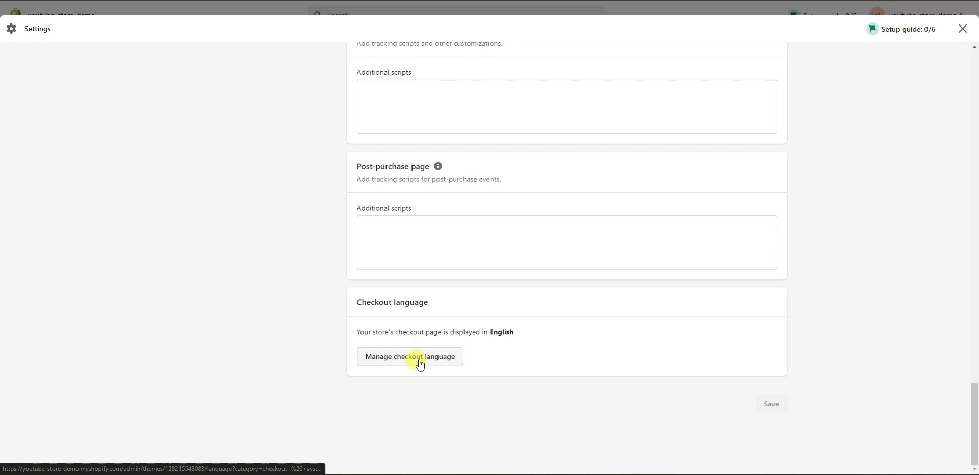
pyautogui.moveTo(972, 427); pyautogui.dragTo(943, 92)
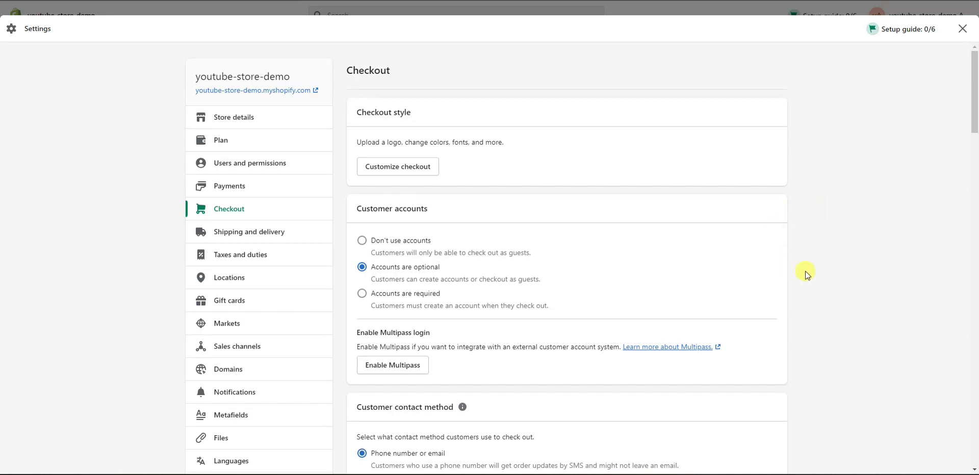